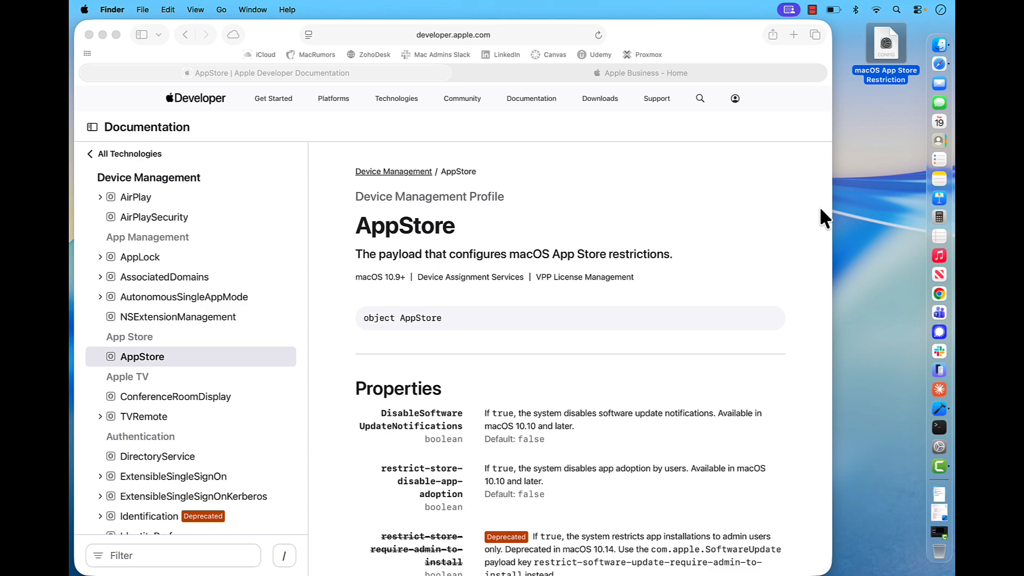
# Browse the Device Management payload list in the Apple developer documentation, from the account and AirPlay entries to the certificate payloads
pyautogui.click(796, 245)
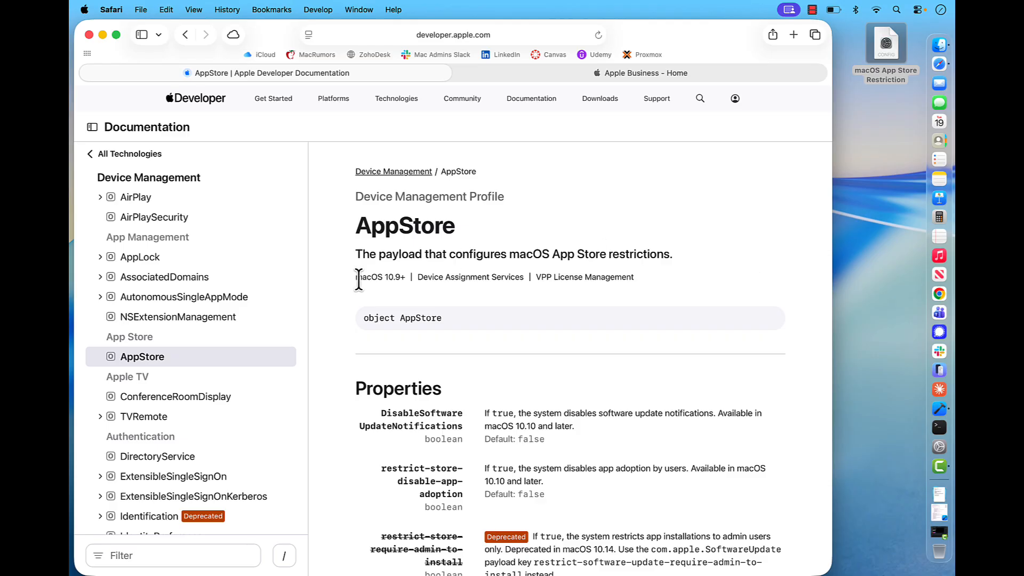
pyautogui.scroll(2, 175, 296)
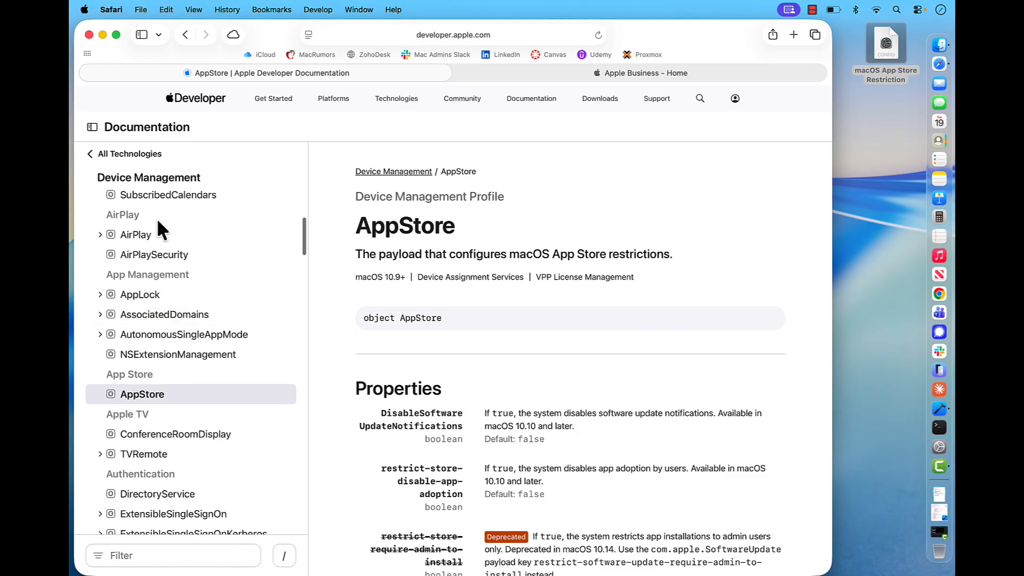
pyautogui.scroll(4, 157, 218)
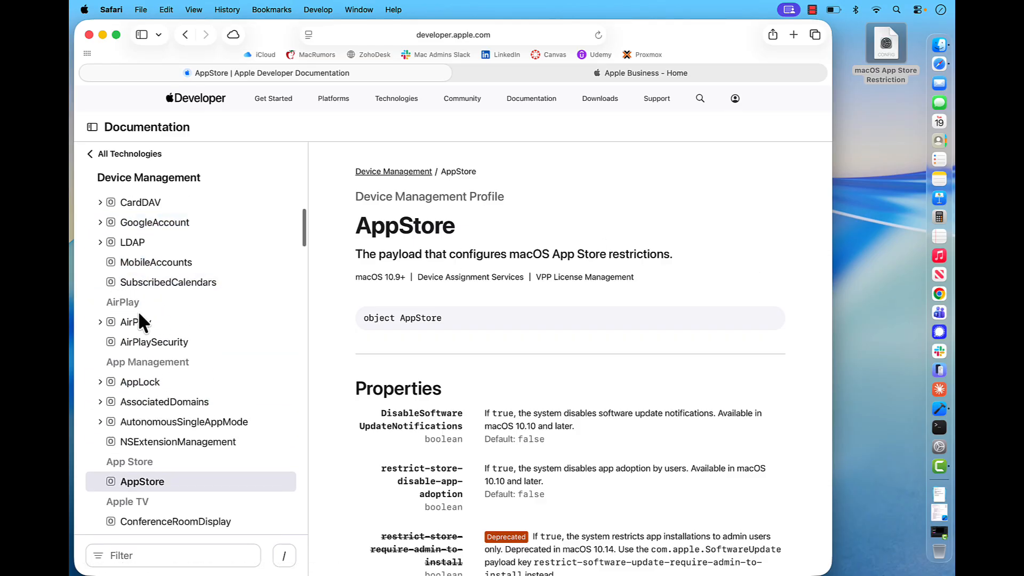
pyautogui.scroll(-2, 168, 370)
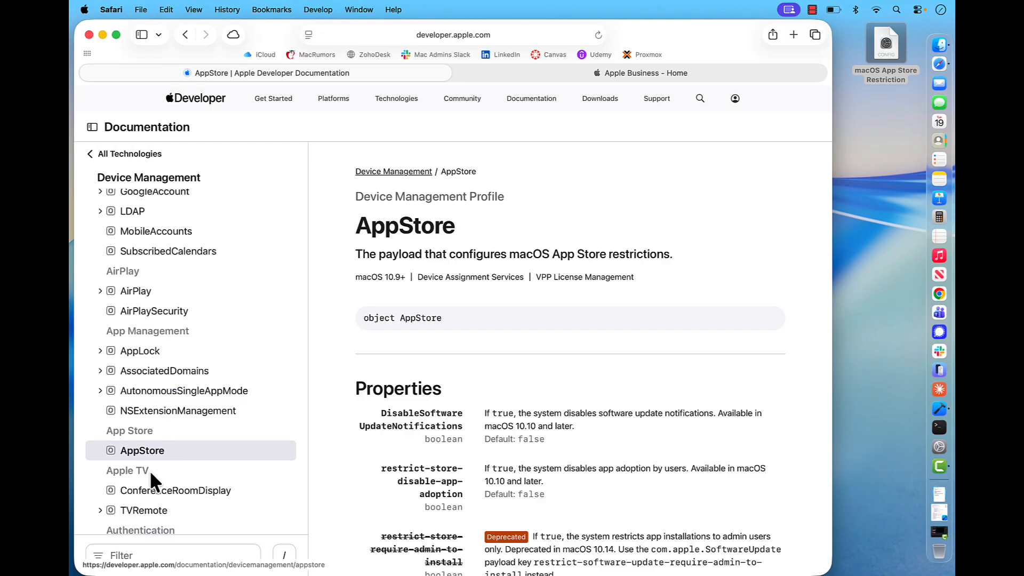
pyautogui.scroll(-10, 171, 416)
pyautogui.scroll(-2, 181, 371)
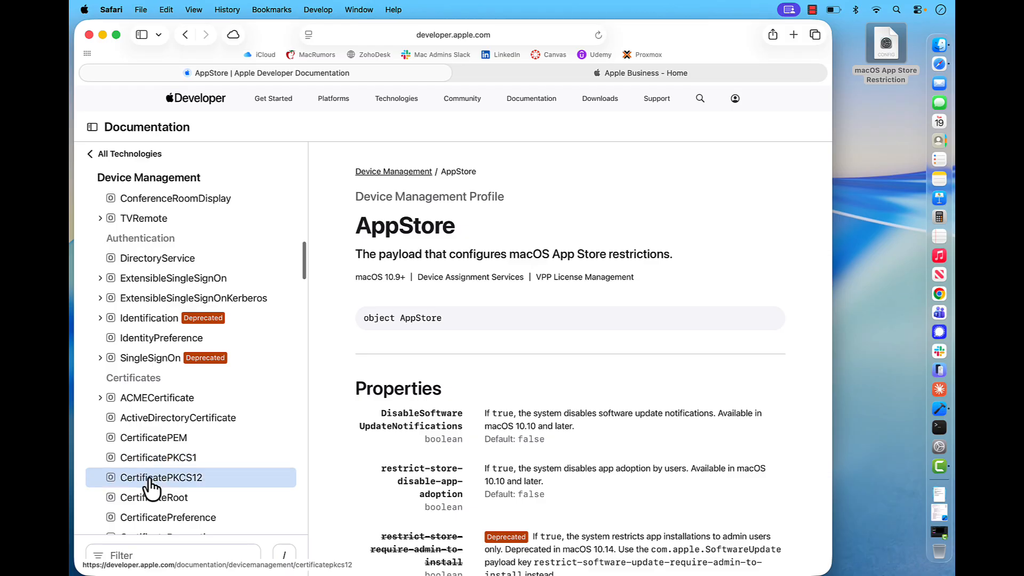
pyautogui.scroll(-2, 151, 478)
pyautogui.scroll(12, 151, 486)
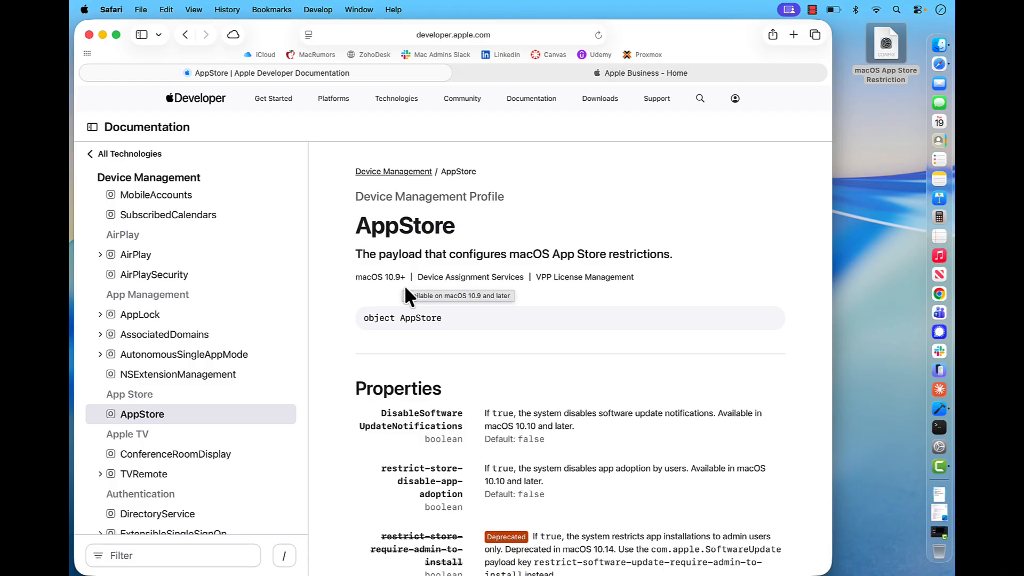
# Read the AppStore payload's properties, payload type, profile availability and XML profile example
pyautogui.scroll(-3, 459, 368)
pyautogui.scroll(-6, 459, 364)
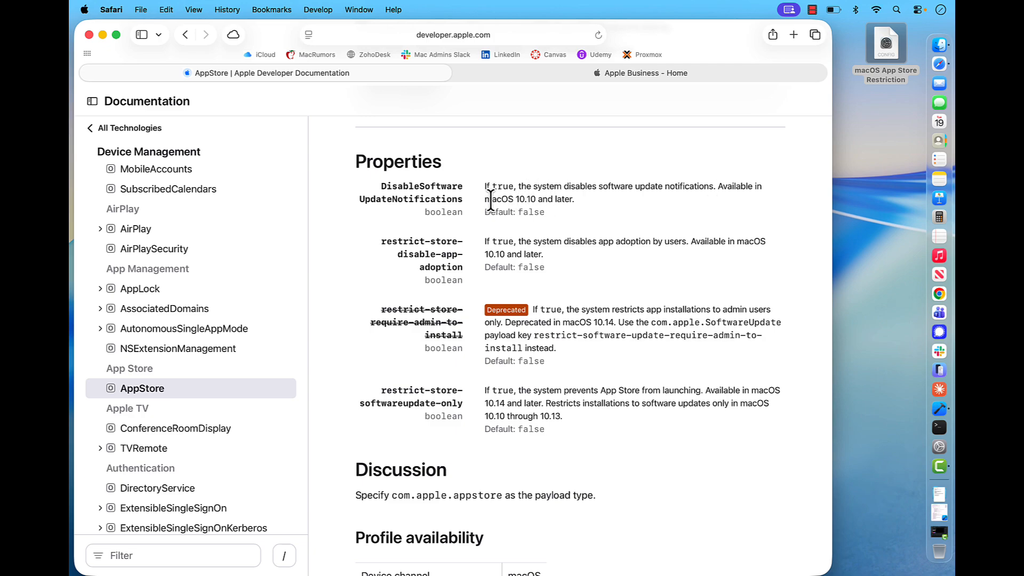
pyautogui.scroll(5, 536, 198)
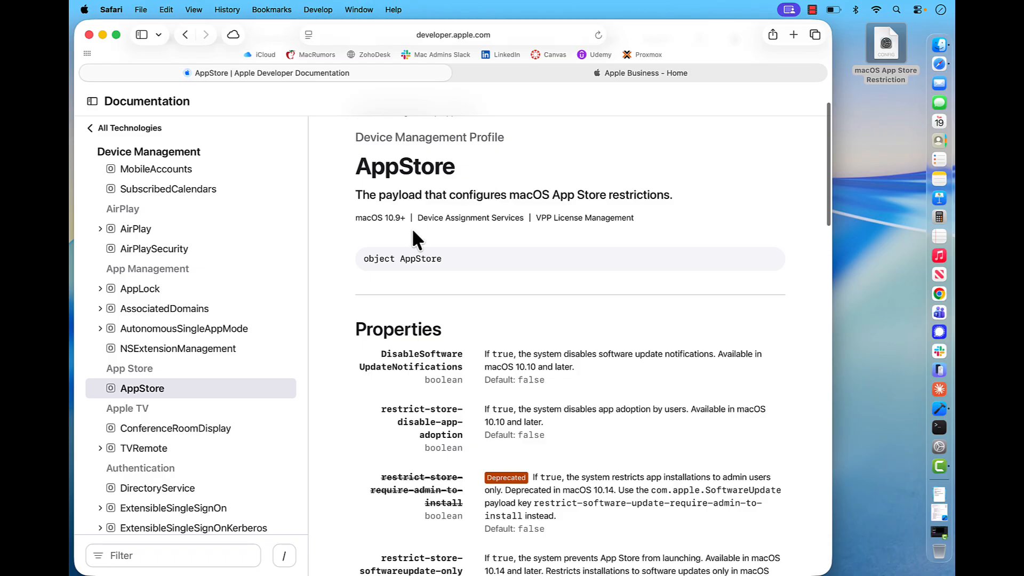
pyautogui.scroll(-3, 555, 347)
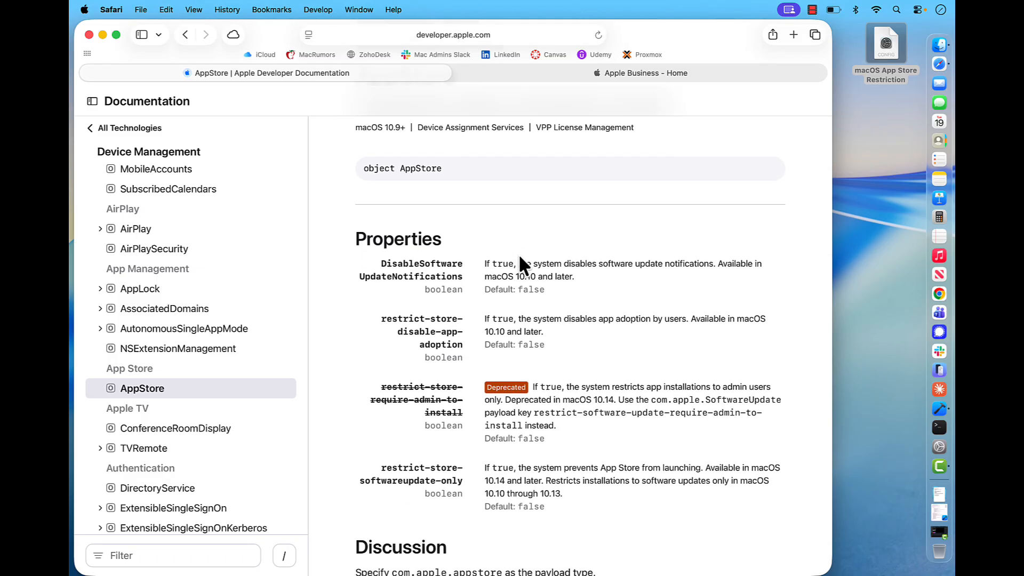
pyautogui.scroll(-1, 520, 258)
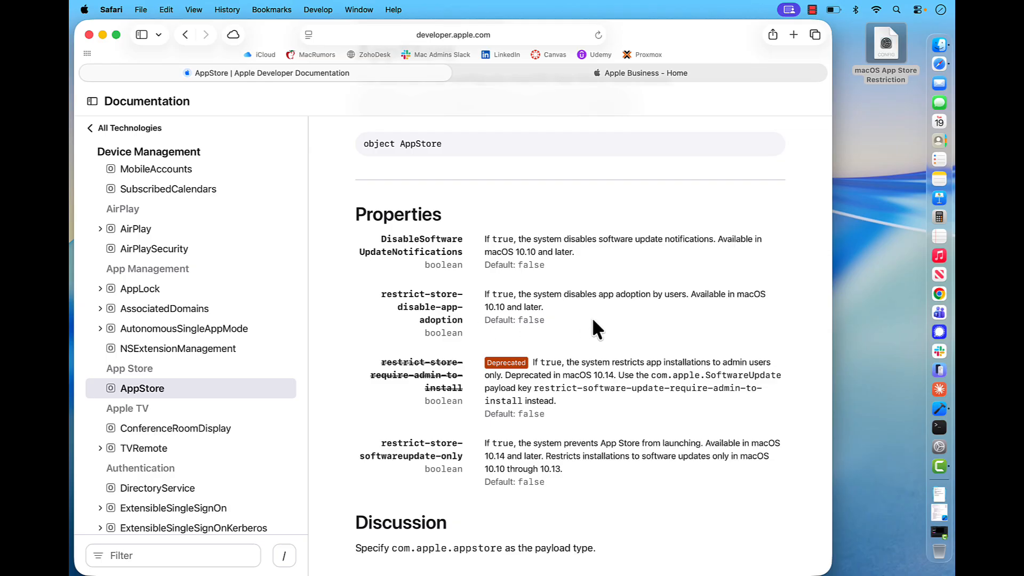
pyautogui.scroll(-5, 403, 312)
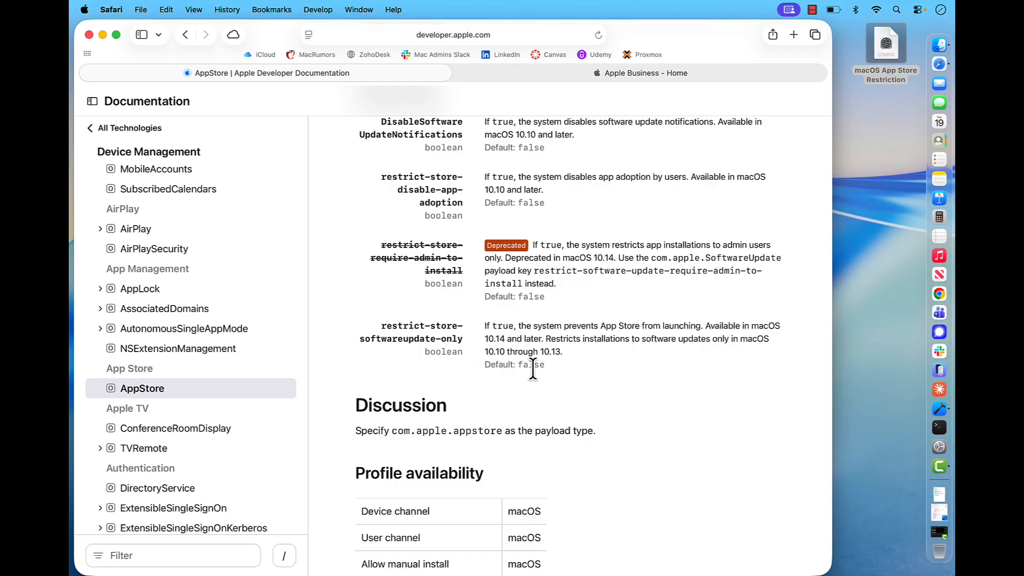
pyautogui.scroll(-5, 595, 352)
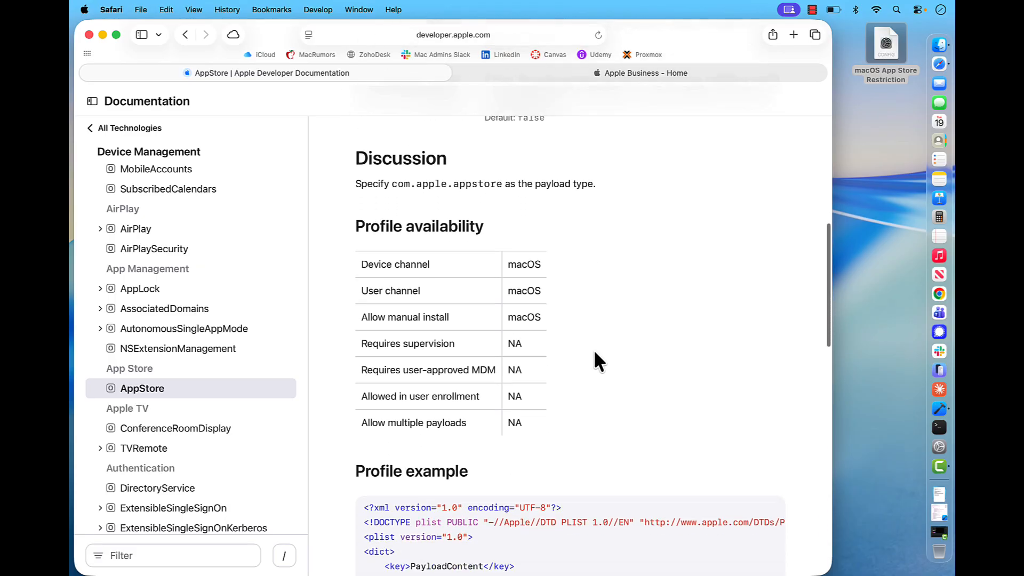
pyautogui.scroll(-5, 595, 352)
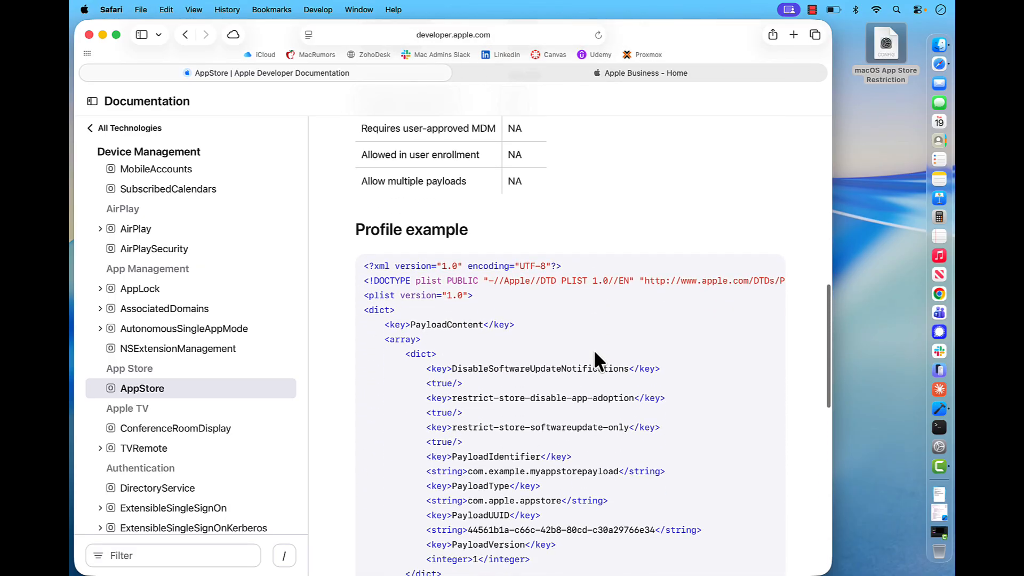
pyautogui.scroll(-2, 595, 352)
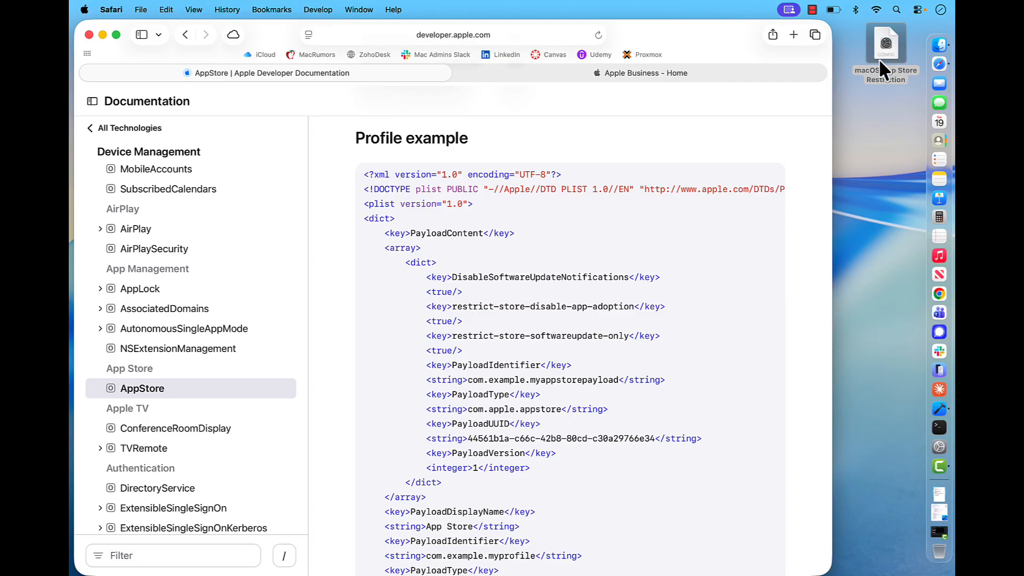
# Inspect the DisableSoftwareUpdateNotifications and restrict-store-softwareupdate-only keys of the macOS App Store Restriction profile in Xcode, and close the file
pyautogui.click(939, 408)
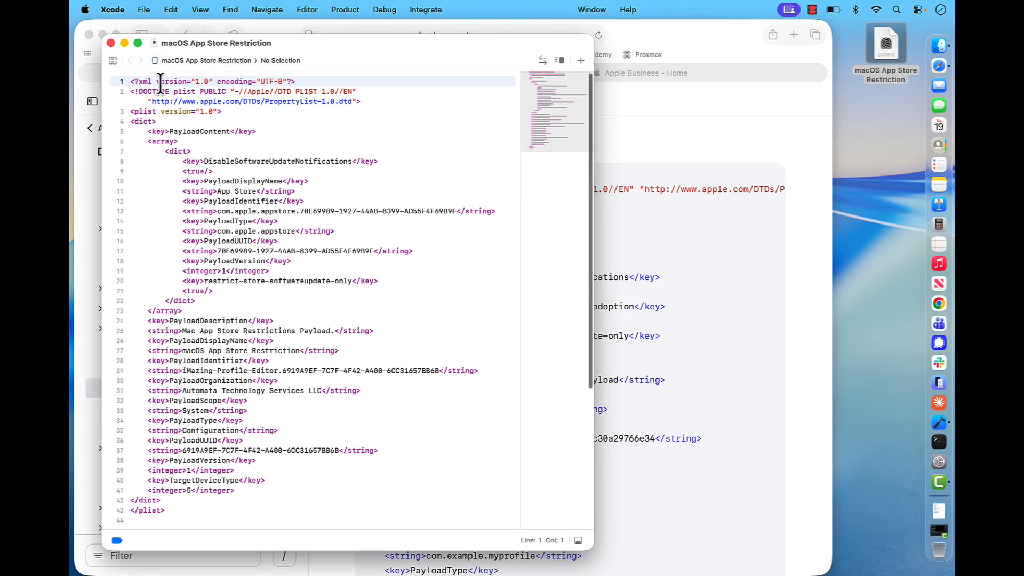
pyautogui.moveTo(329, 48); pyautogui.dragTo(339, 77)
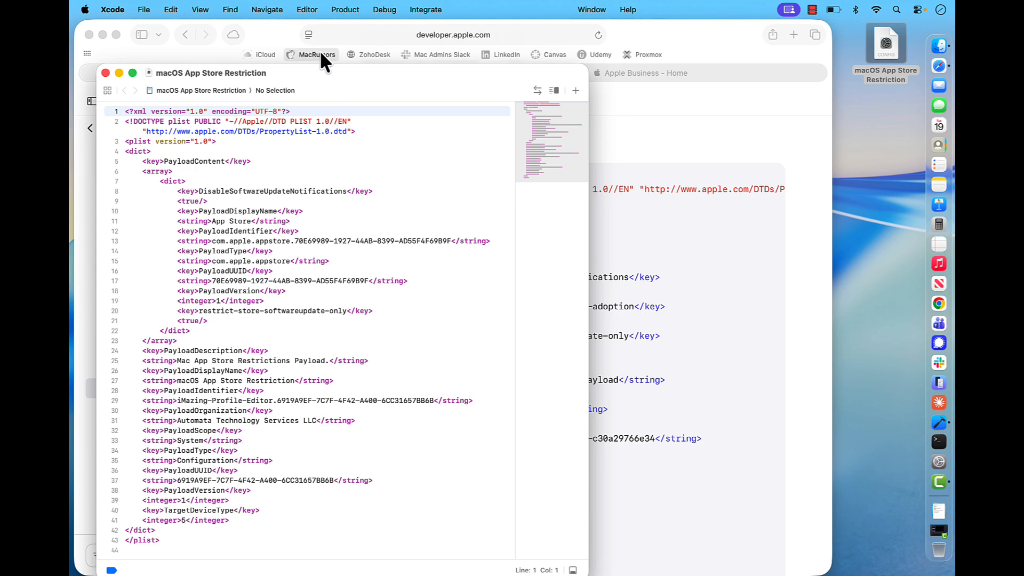
pyautogui.moveTo(323, 70); pyautogui.dragTo(323, 37)
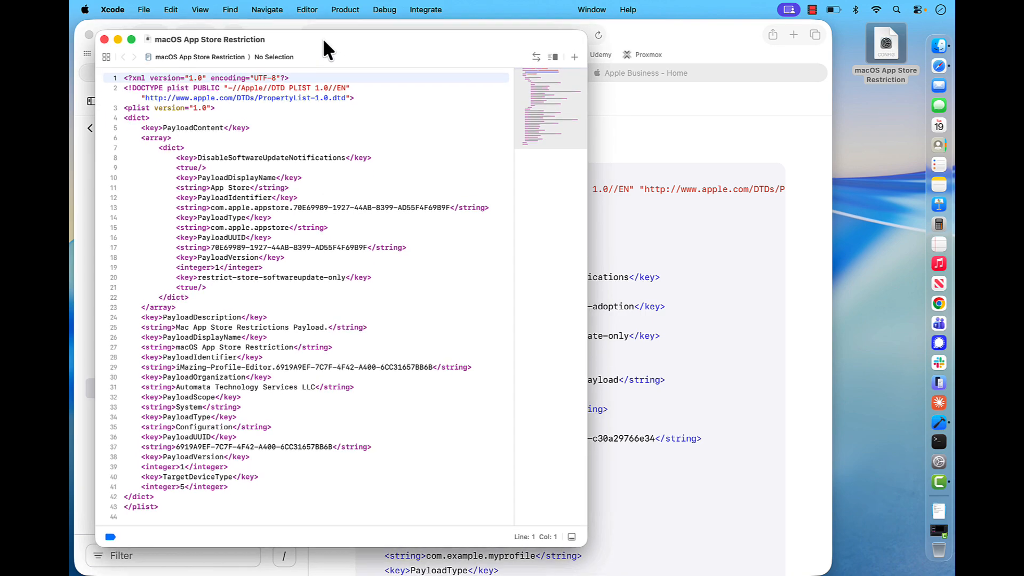
pyautogui.click(178, 159)
pyautogui.moveTo(177, 159); pyautogui.dragTo(279, 168)
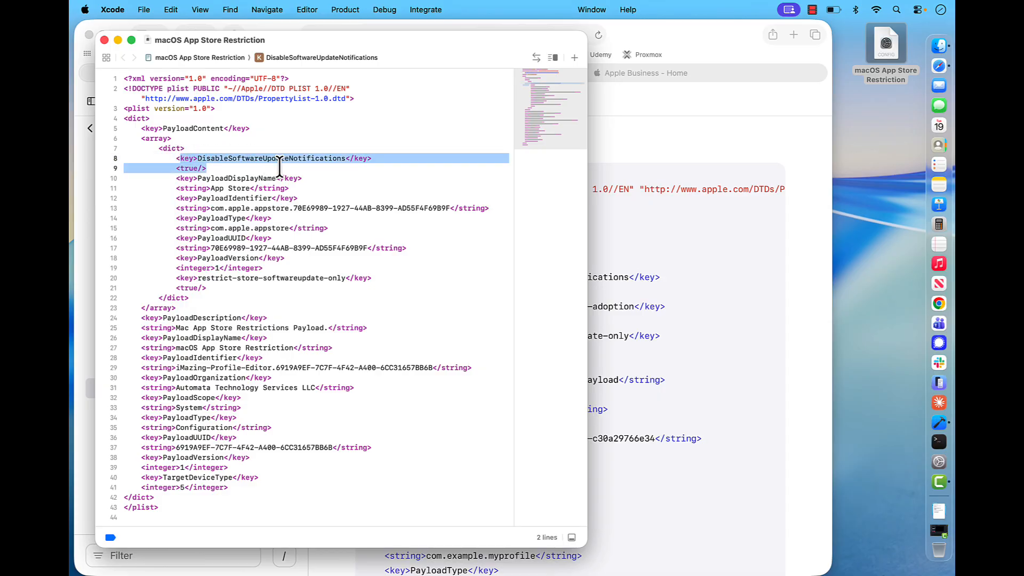
pyautogui.click(223, 238)
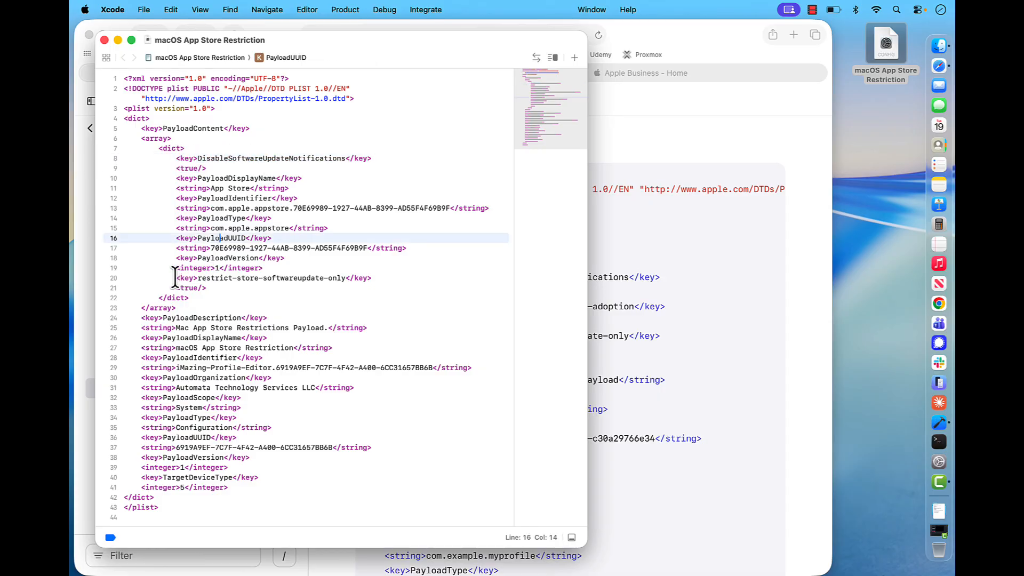
pyautogui.moveTo(177, 278); pyautogui.dragTo(380, 289)
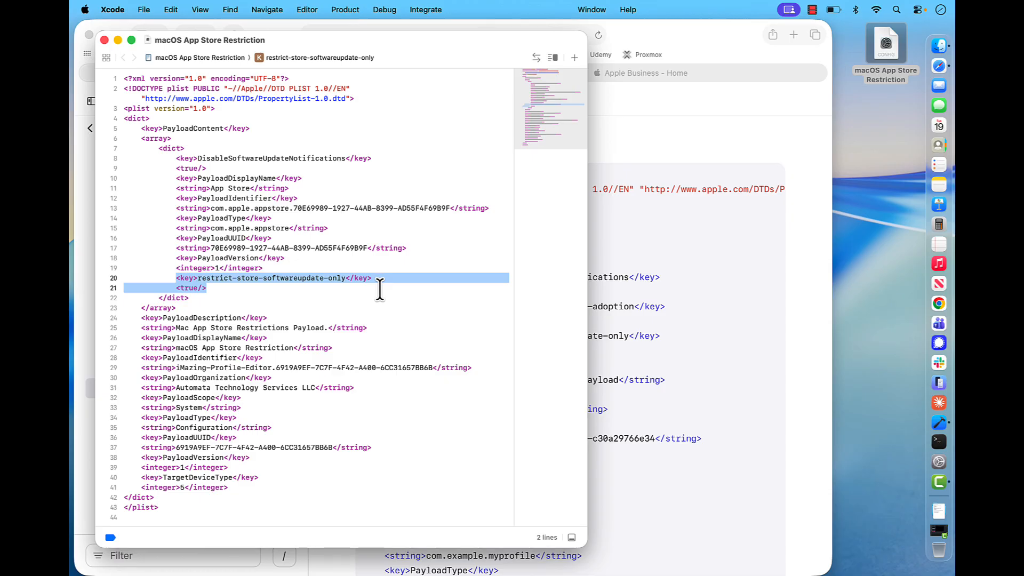
pyautogui.click(380, 289)
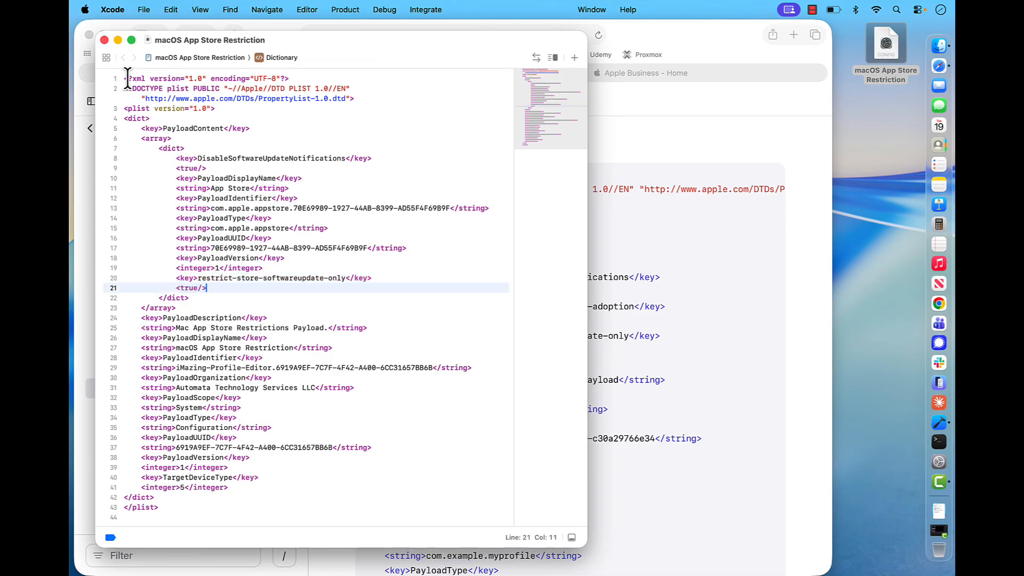
pyautogui.click(104, 40)
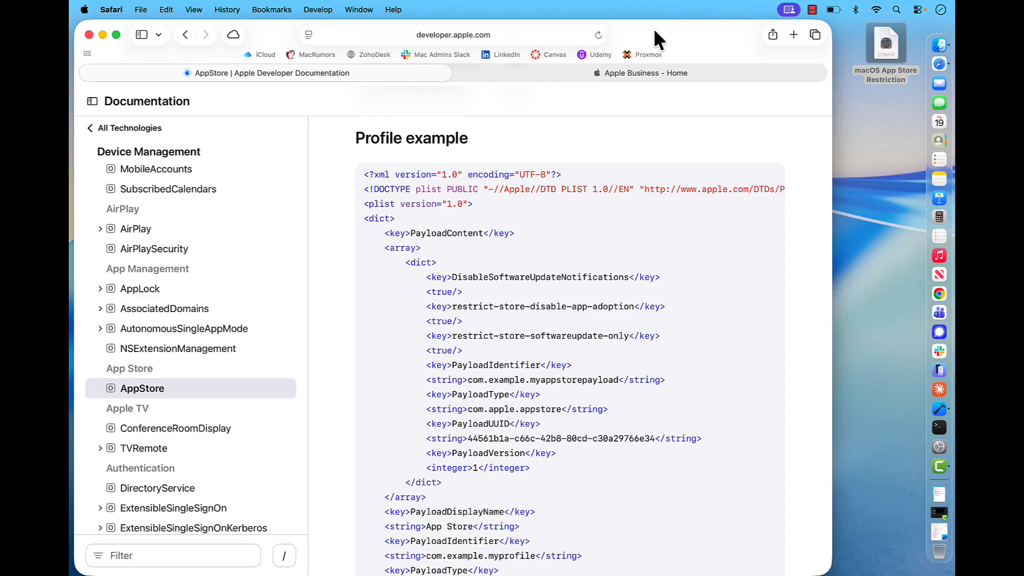
# Switch to Apple Business and show the complete catalogue of configuration types for managed devices
pyautogui.click(649, 73)
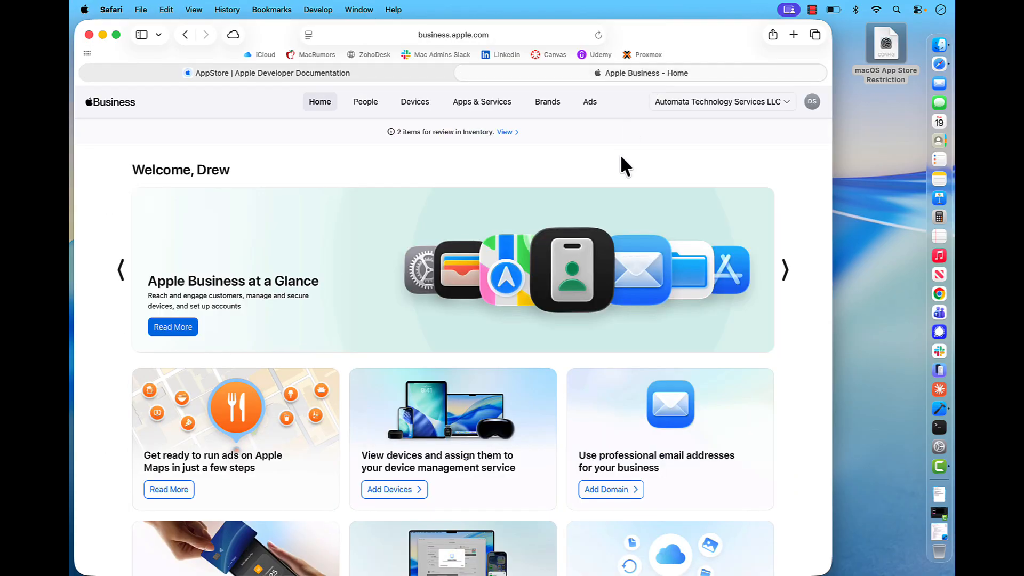
pyautogui.click(415, 107)
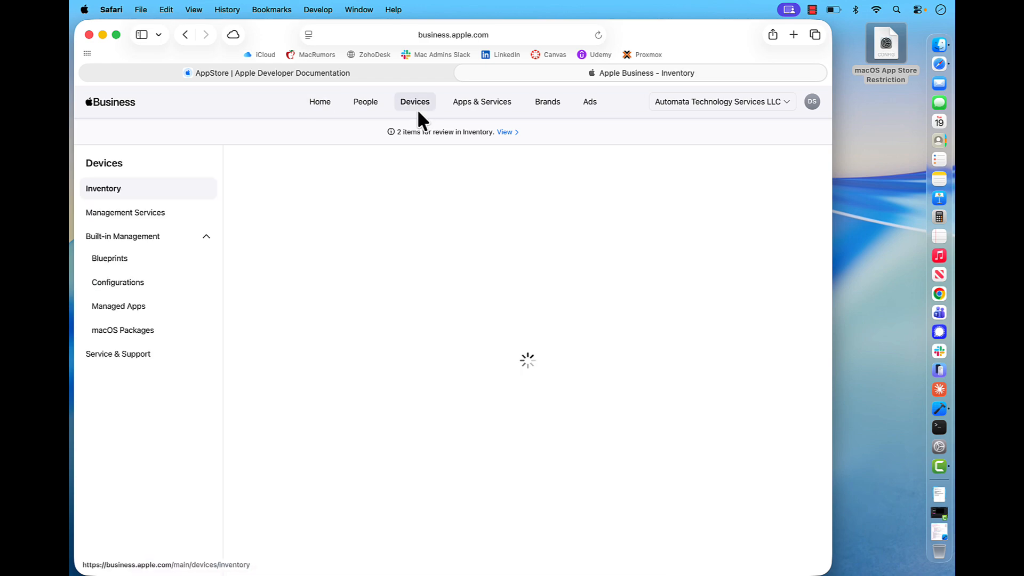
pyautogui.click(118, 289)
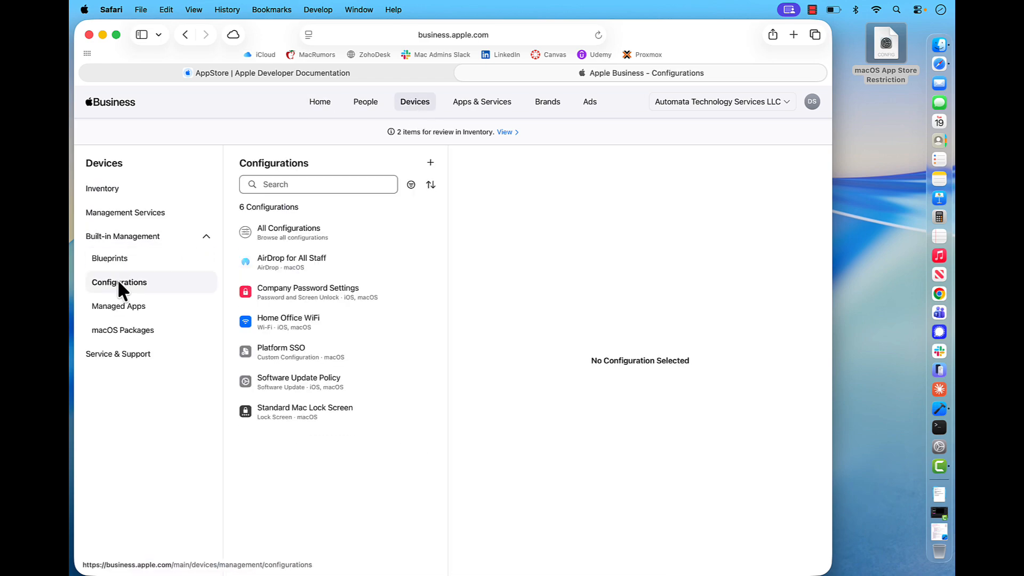
pyautogui.click(280, 235)
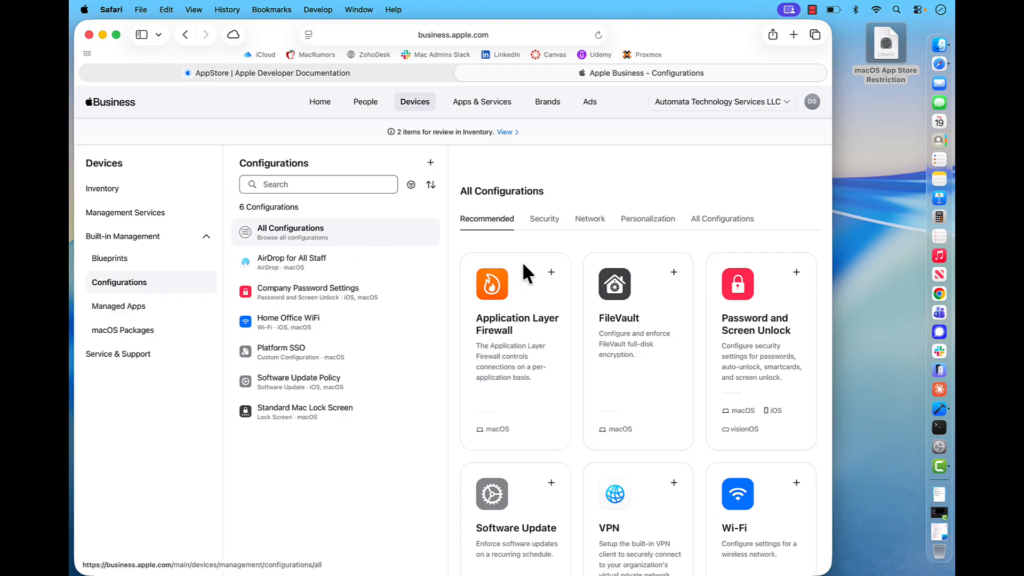
pyautogui.click(724, 224)
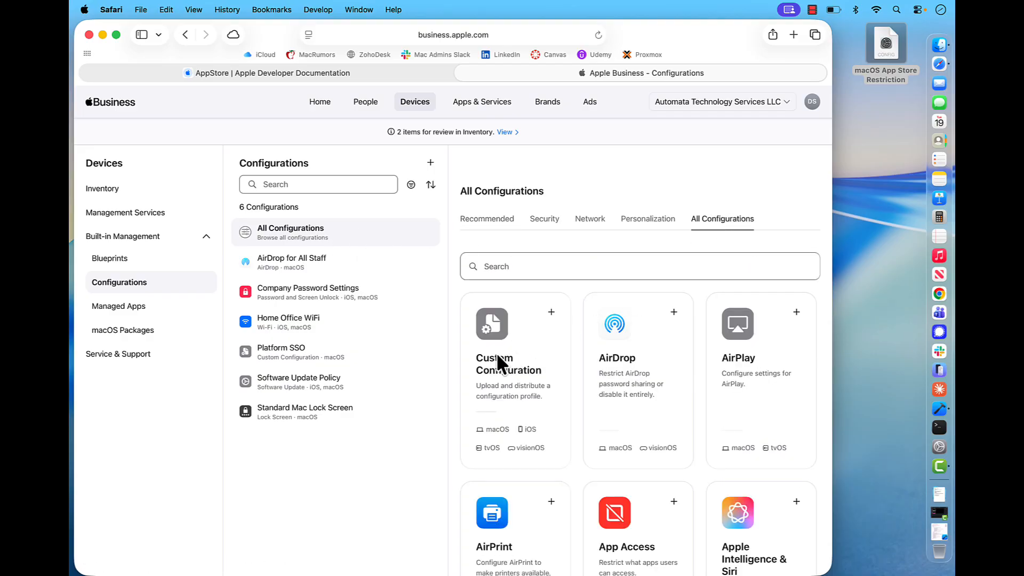
# Start a new Custom Configuration and name it Mac App Store Restrictions
pyautogui.click(553, 319)
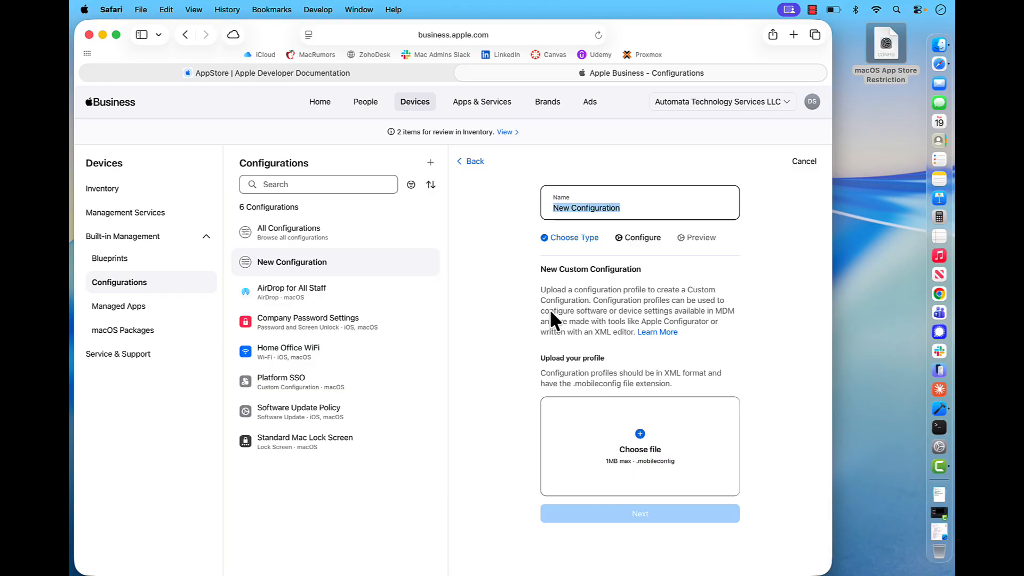
pyautogui.write('Mac App St')
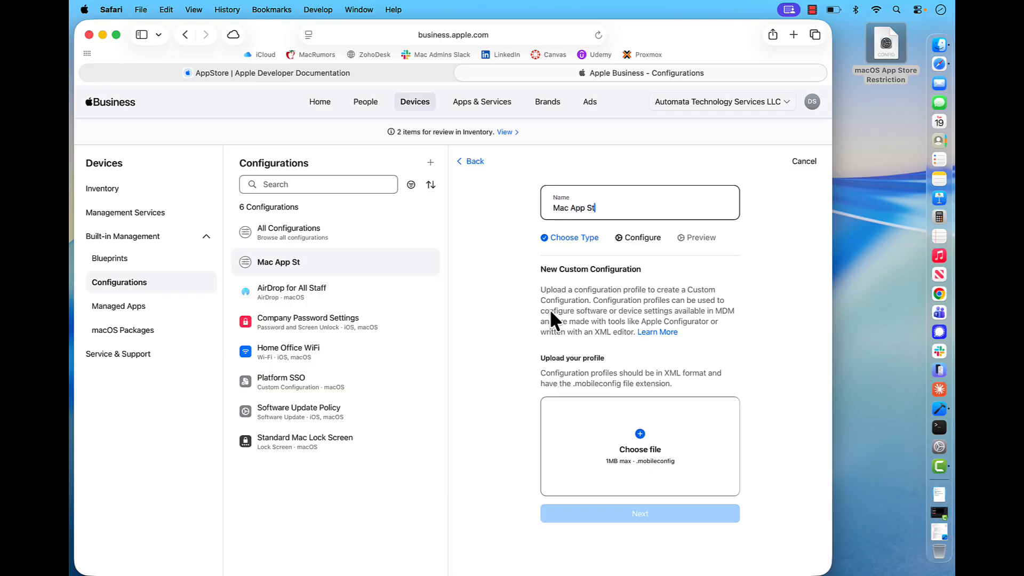
pyautogui.write('ore Restriction')
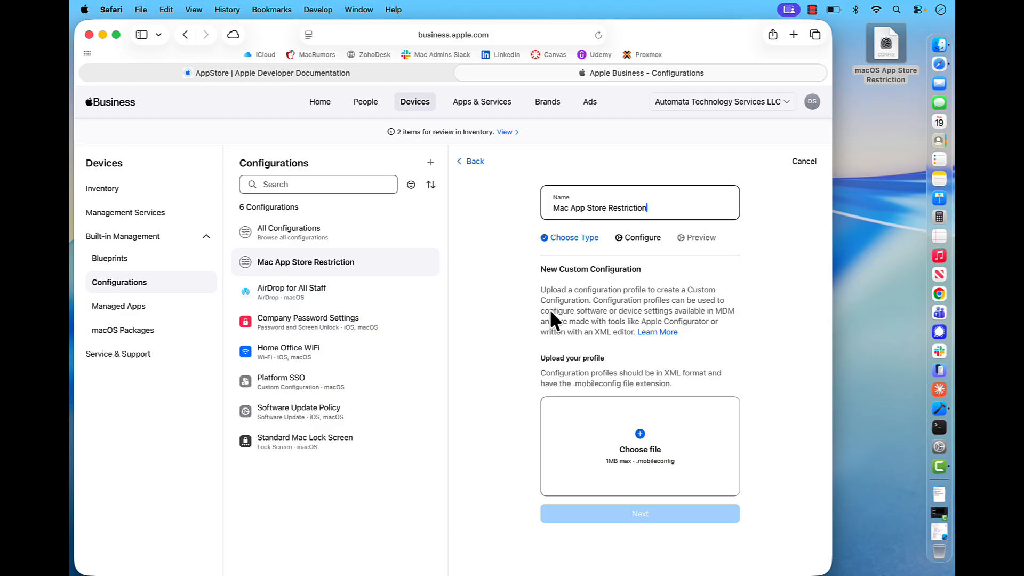
pyautogui.write('s')
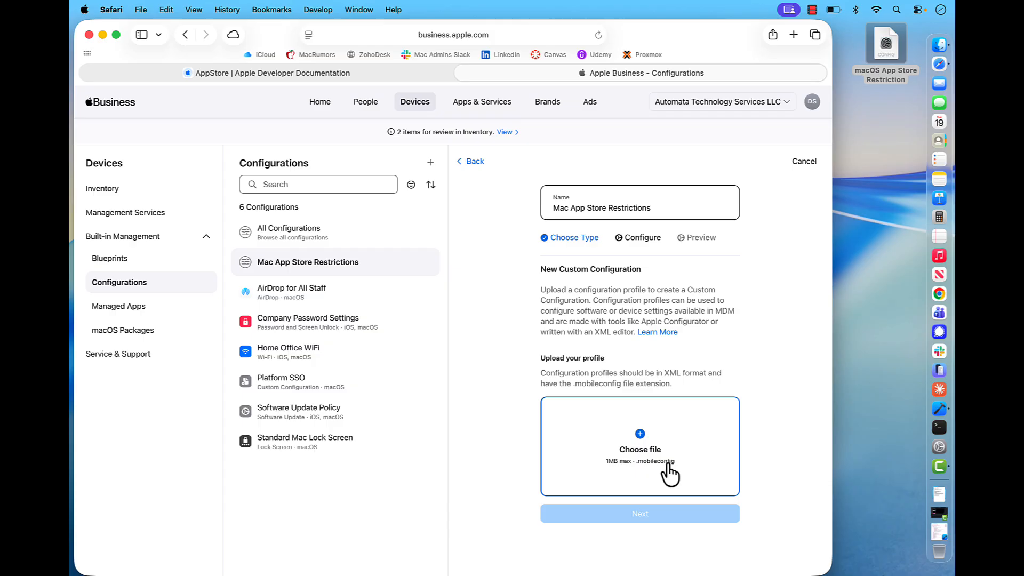
# Upload the macOS App Store Restriction profile from the Desktop to the custom configuration
pyautogui.click(646, 451)
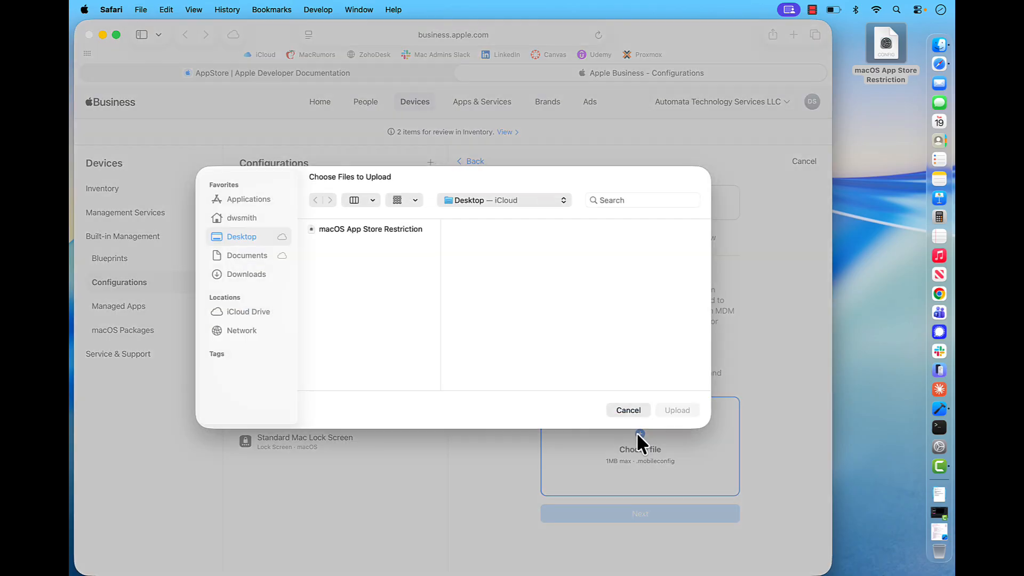
pyautogui.click(341, 235)
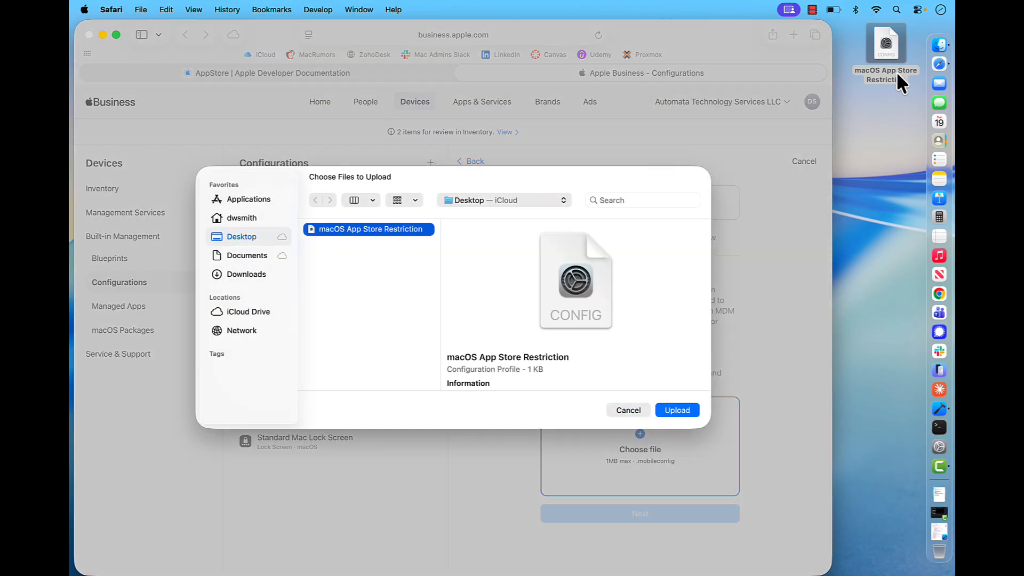
pyautogui.click(676, 411)
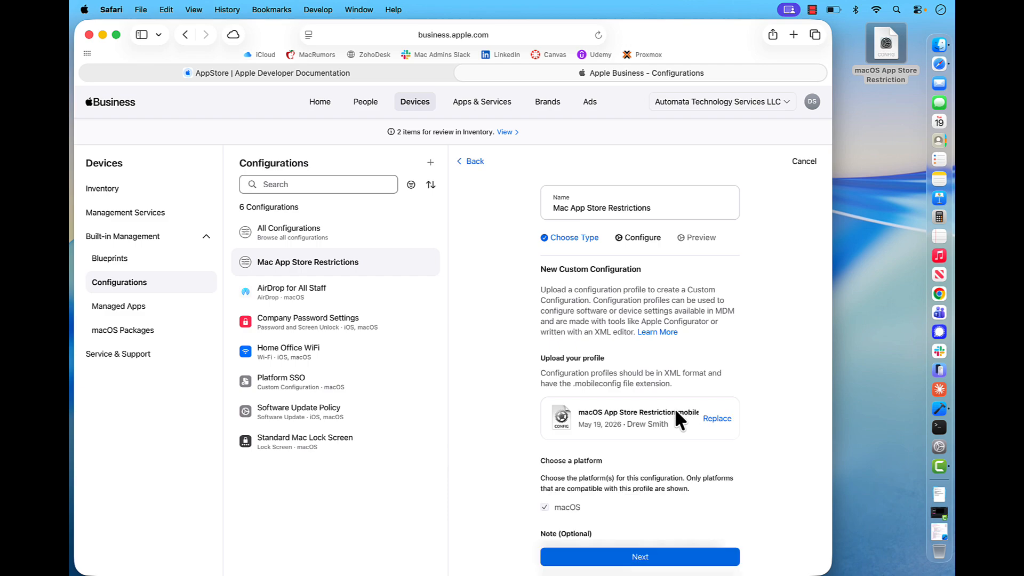
pyautogui.scroll(-3, 676, 411)
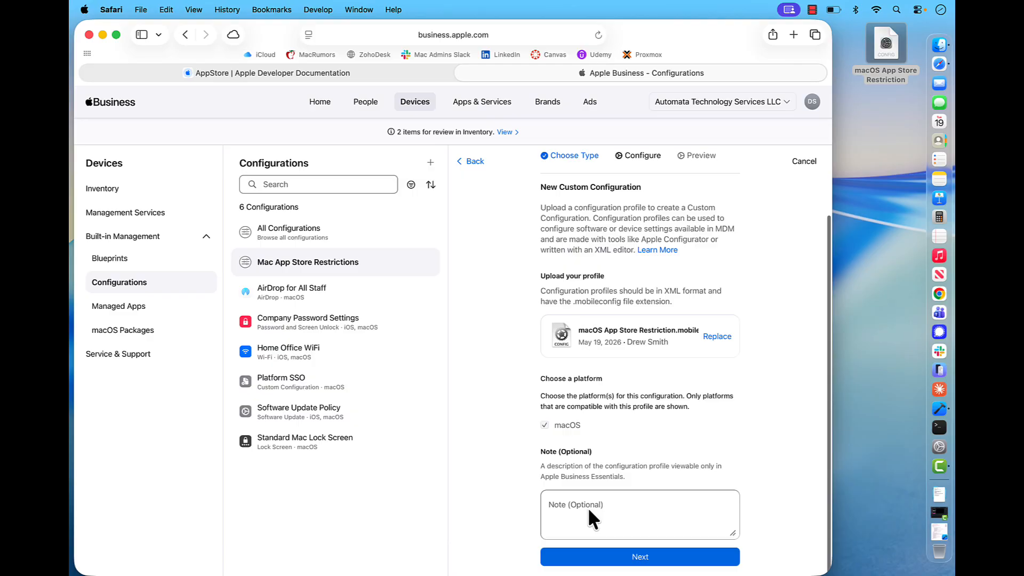
# Review the App Store payload XML in the Mac App Store Restrictions preview and save the custom configuration
pyautogui.click(607, 556)
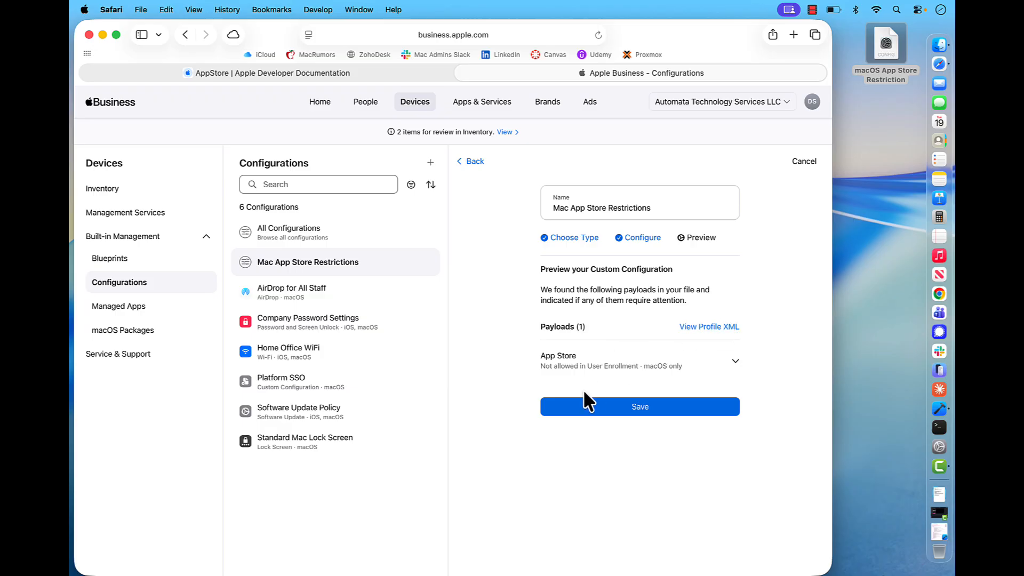
pyautogui.click(734, 370)
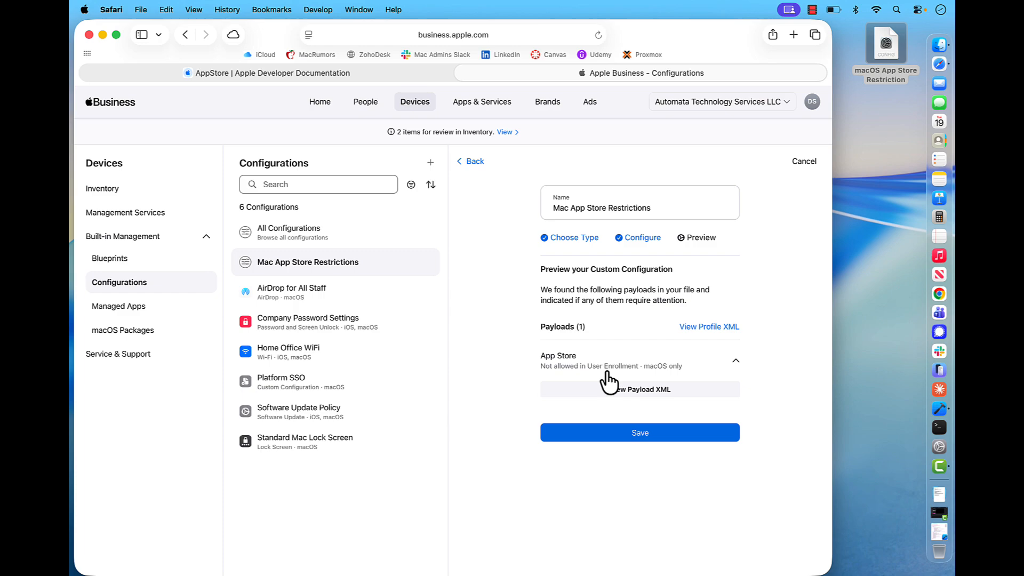
pyautogui.click(640, 395)
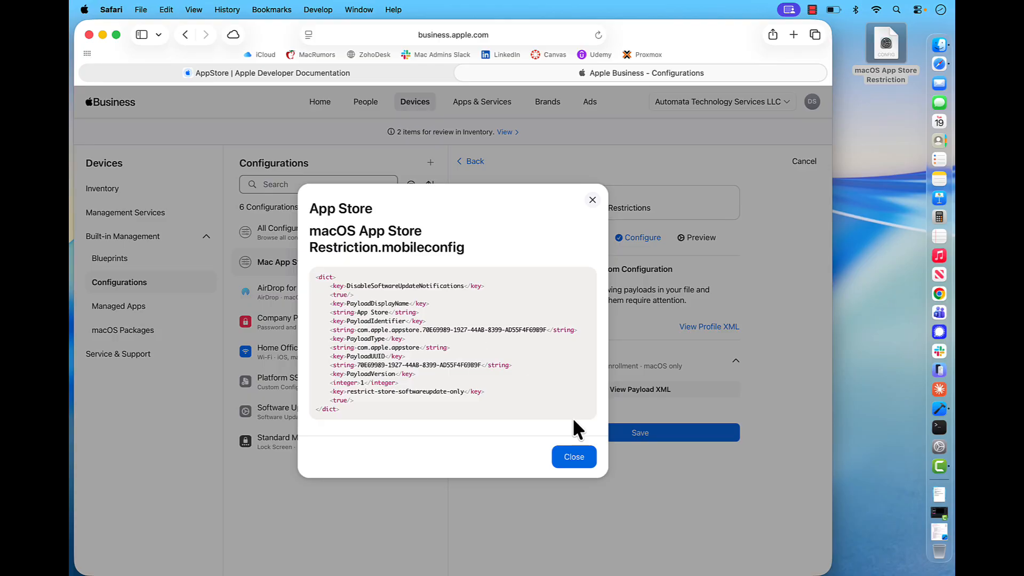
pyautogui.click(574, 458)
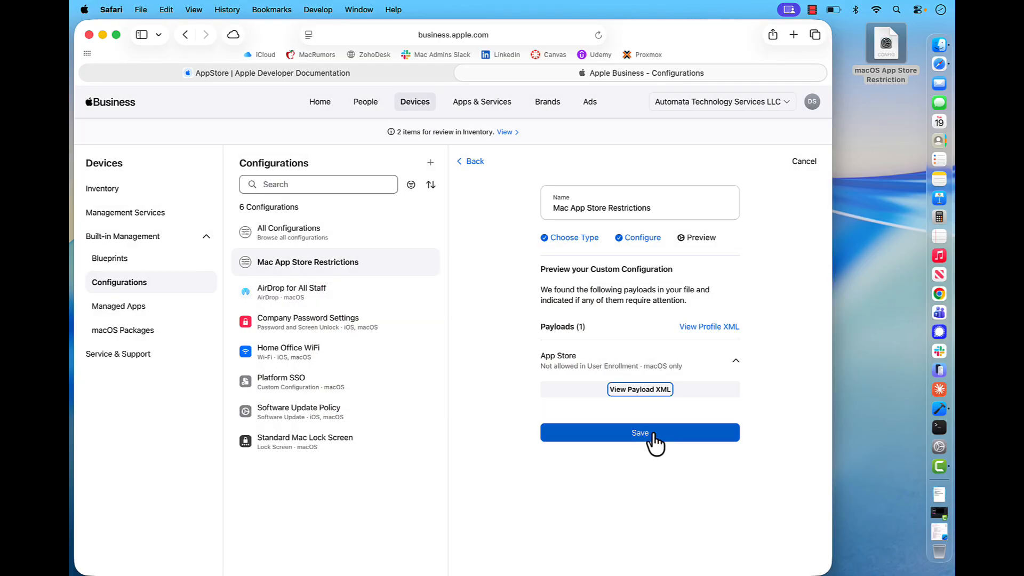
pyautogui.click(654, 442)
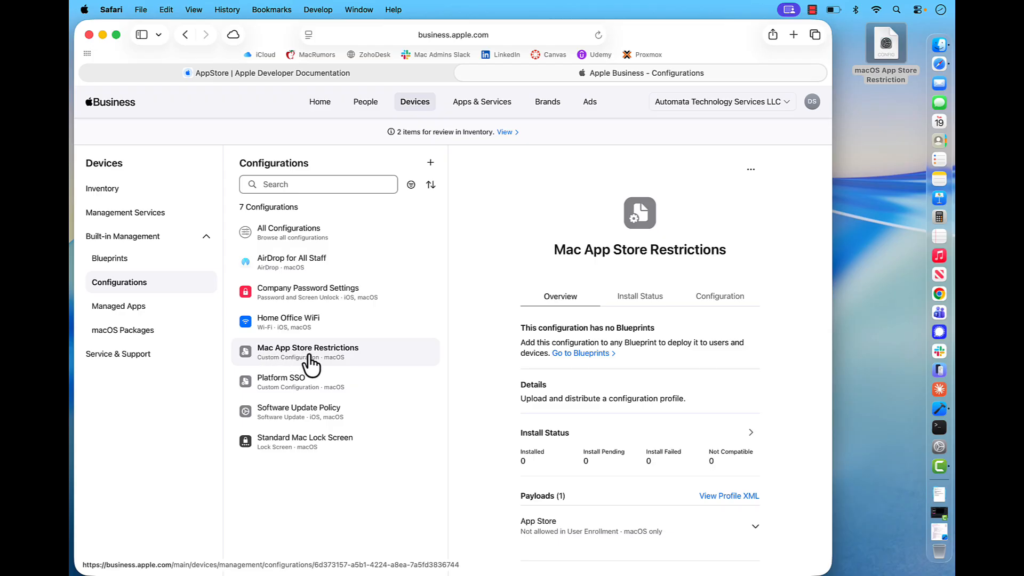
# Add the Mac App Store Restrictions configuration to Test Blueprint and save the blueprint's configurations
pyautogui.click(120, 260)
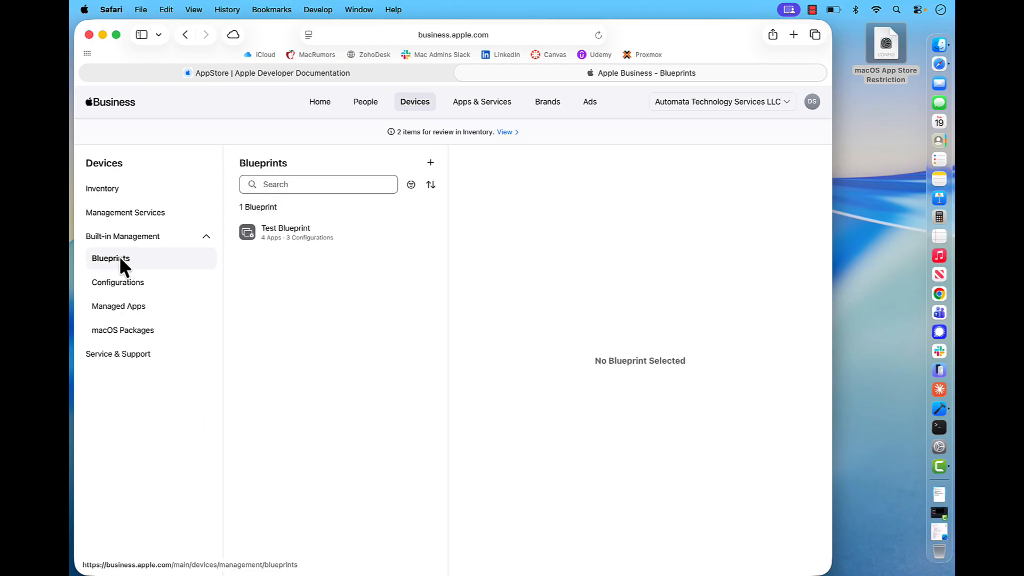
pyautogui.click(267, 232)
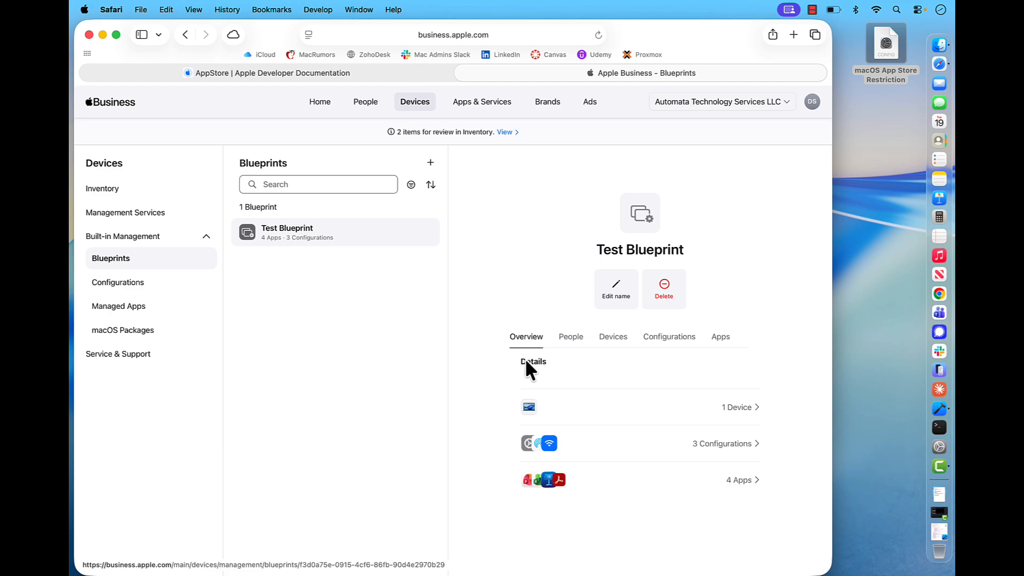
pyautogui.click(675, 342)
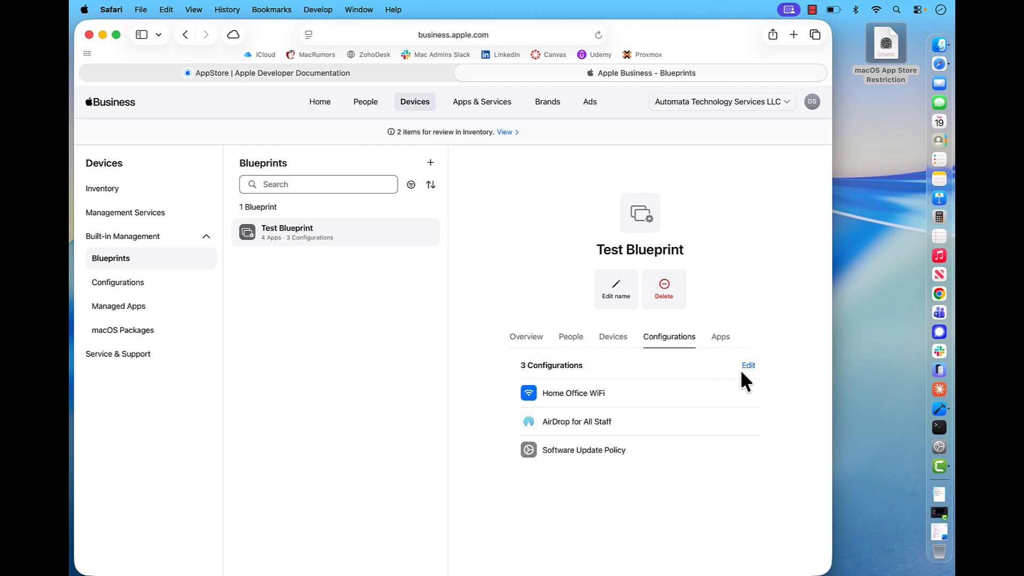
pyautogui.click(747, 367)
pyautogui.scroll(-1, 450, 385)
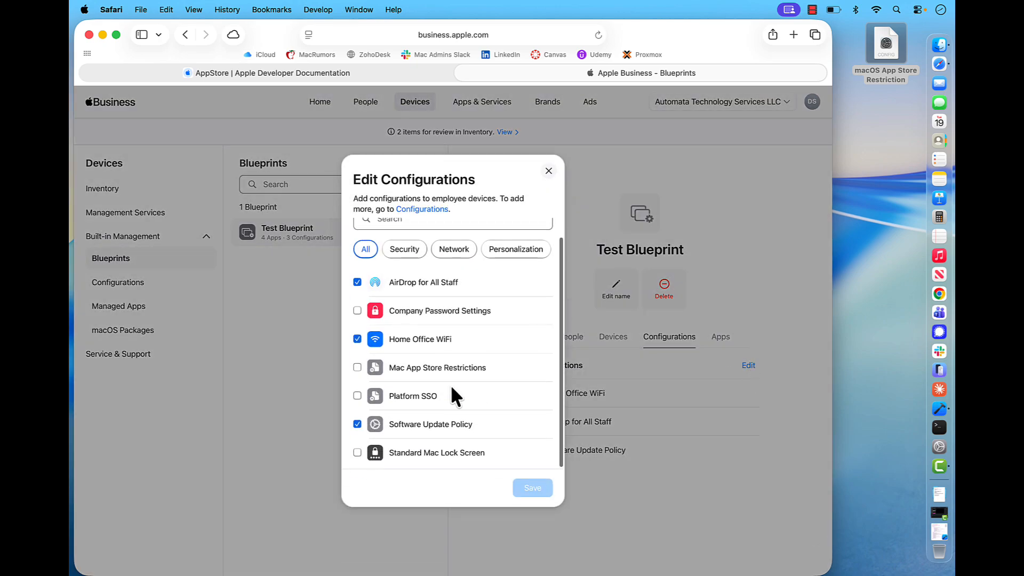
pyautogui.click(358, 368)
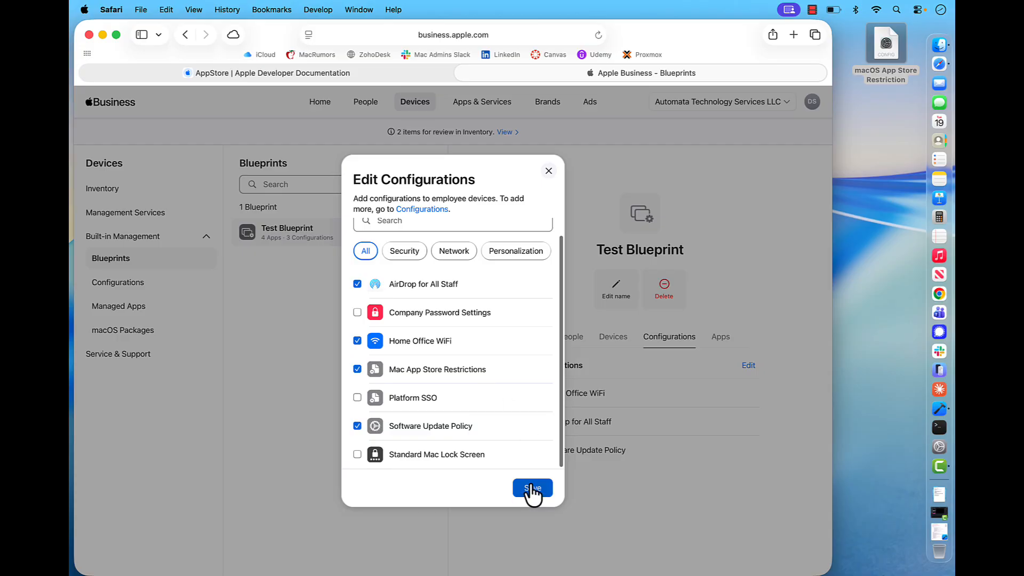
pyautogui.click(533, 488)
# On the managed Mac, inspect the macOS App Store Restriction profile's details under Device Management in System Settings, and quit System Settings
pyautogui.click(739, 554)
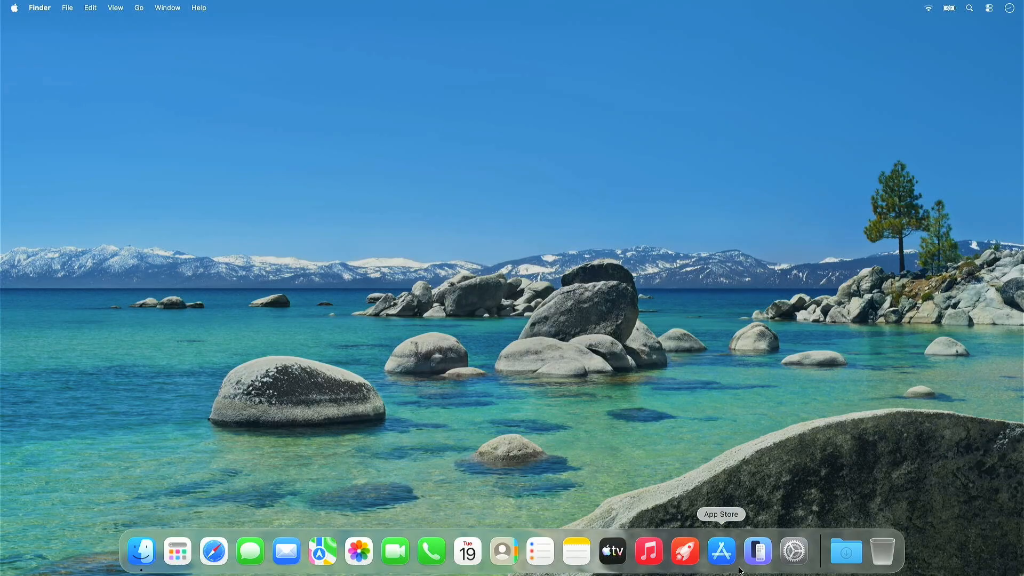
pyautogui.click(793, 551)
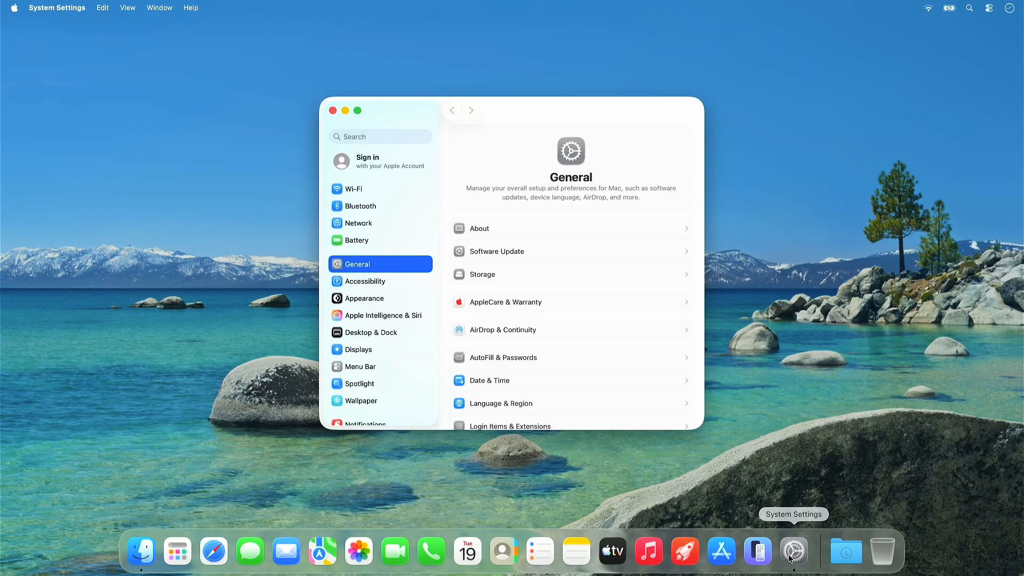
pyautogui.scroll(-5, 578, 352)
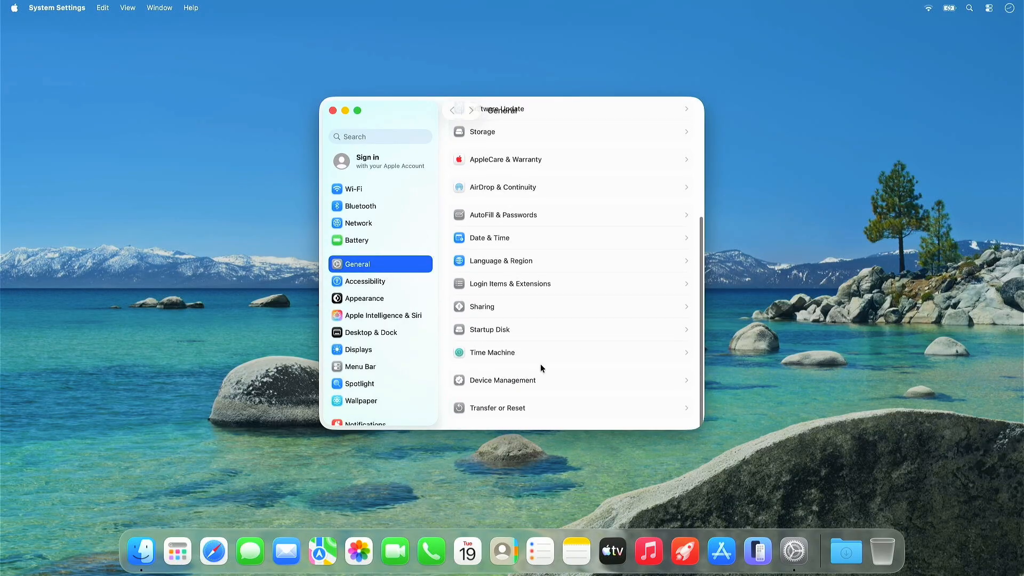
pyautogui.click(519, 382)
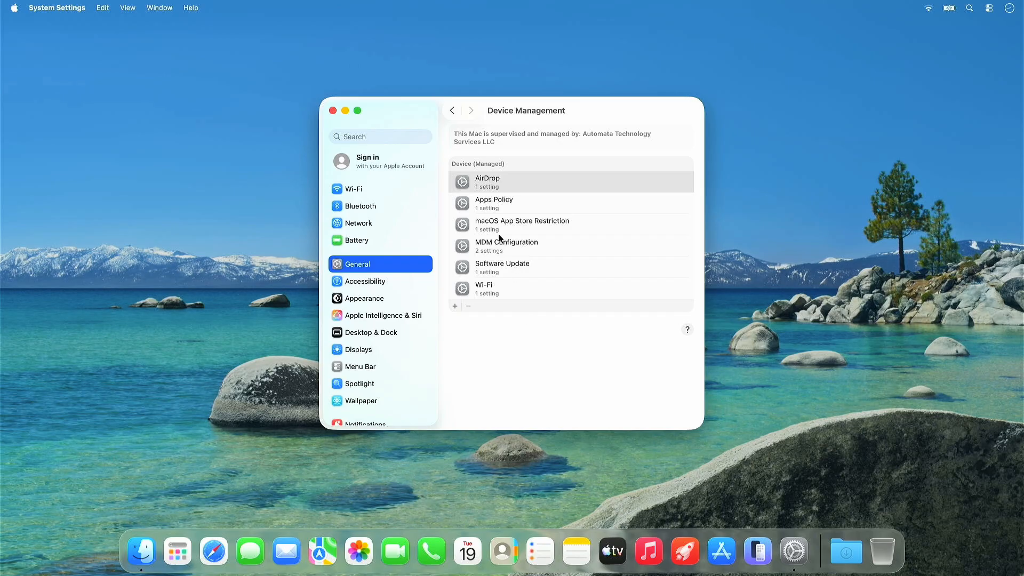
pyautogui.click(486, 226)
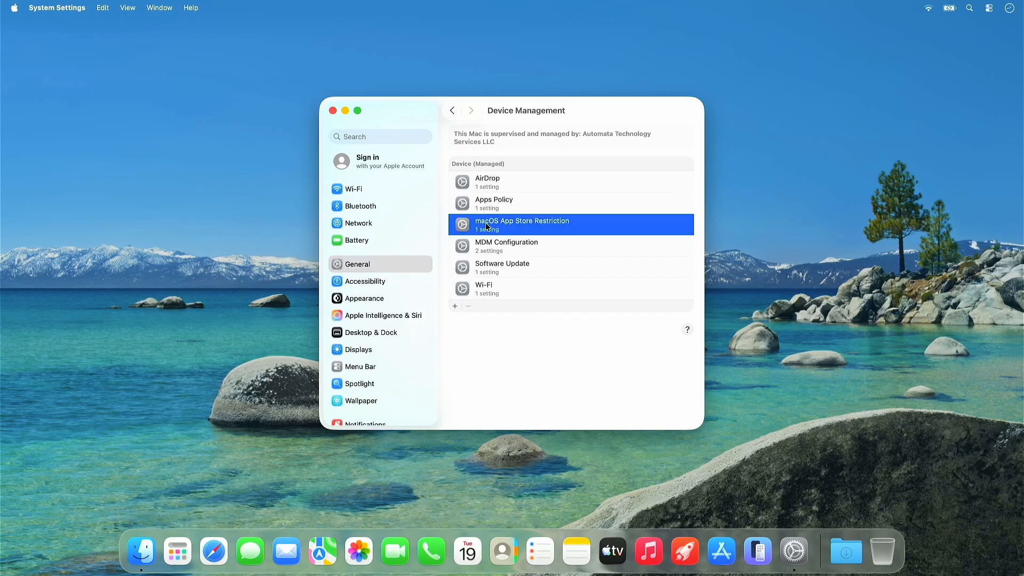
pyautogui.doubleClick(535, 224)
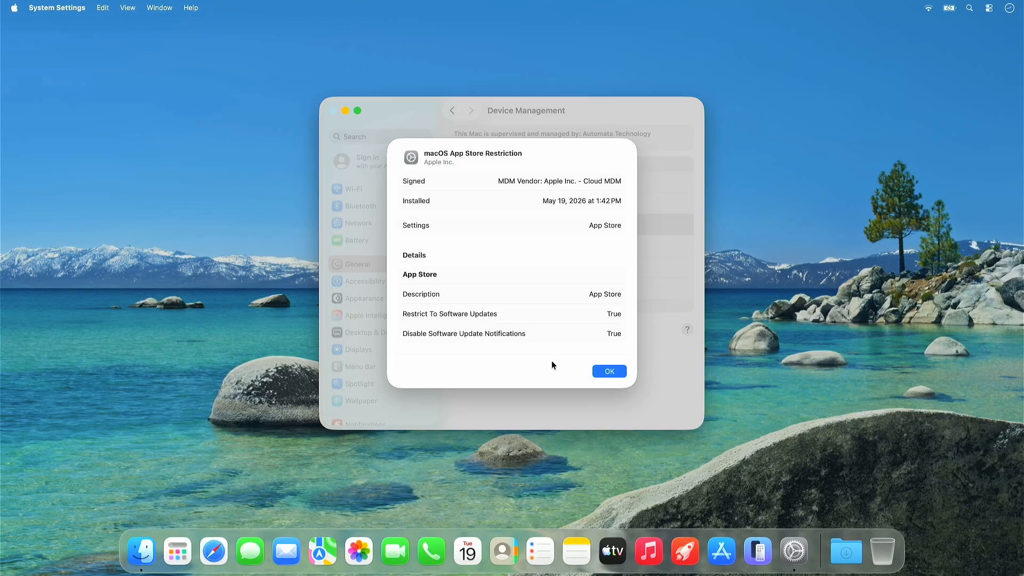
pyautogui.click(602, 370)
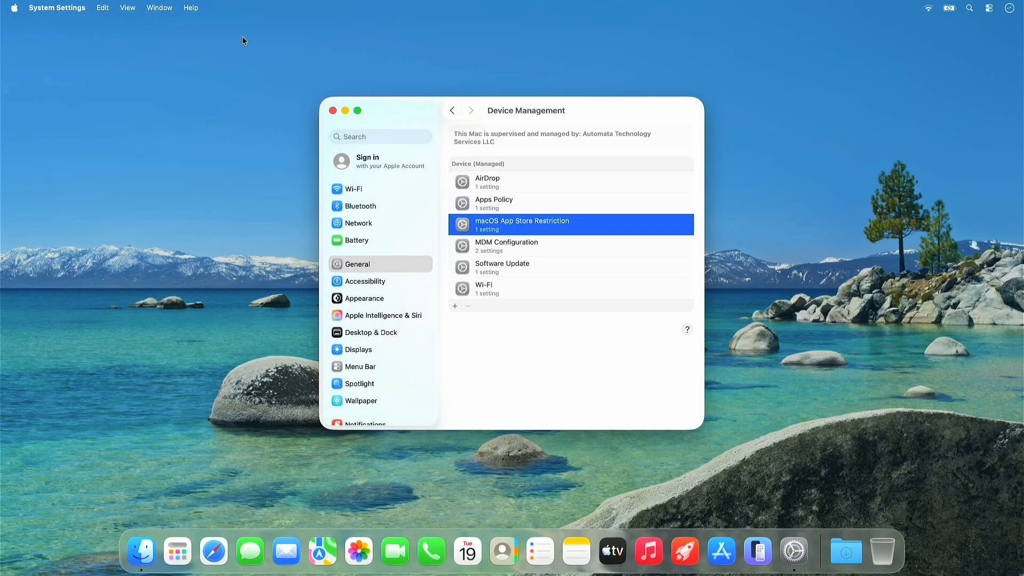
pyautogui.click(78, 7)
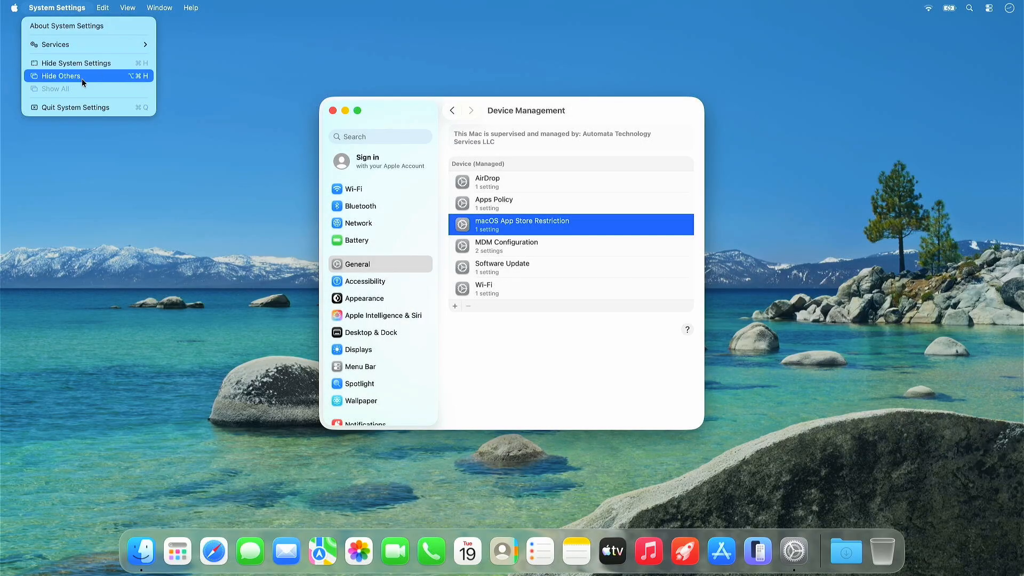
pyautogui.click(83, 108)
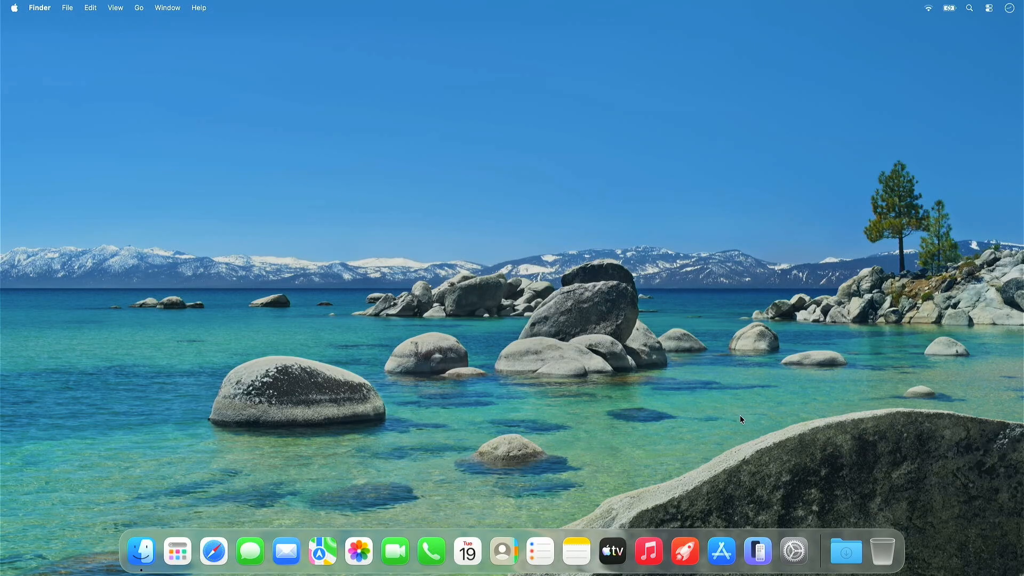
# Try to launch the App Store on the managed Mac to test the restriction, and dismiss the alert
pyautogui.click(725, 551)
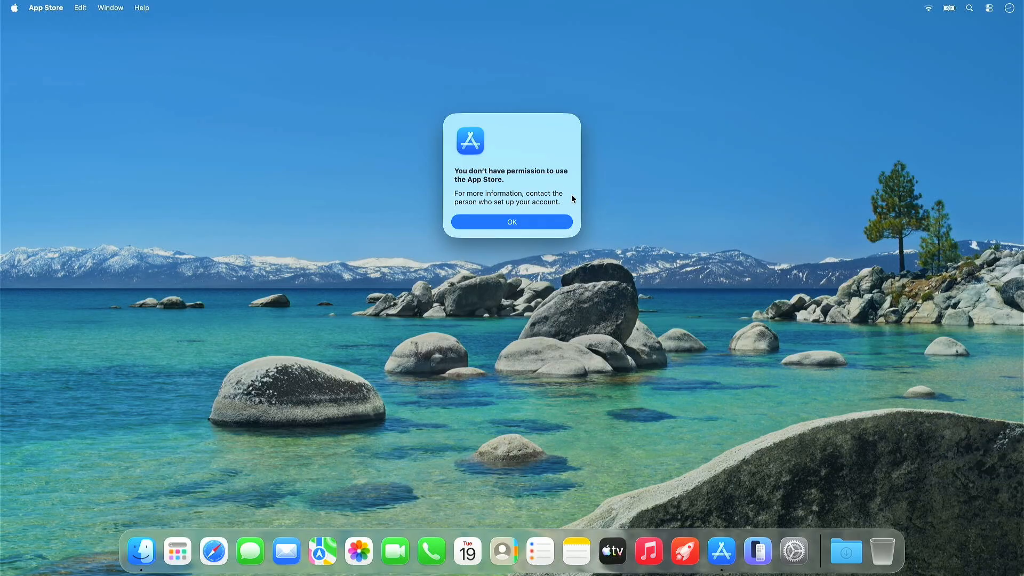
pyautogui.click(524, 224)
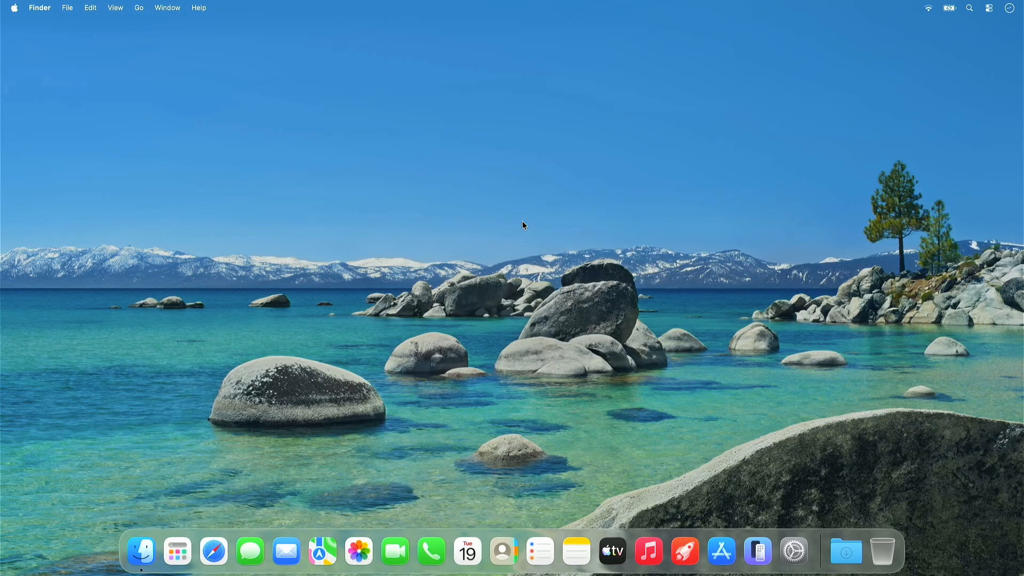